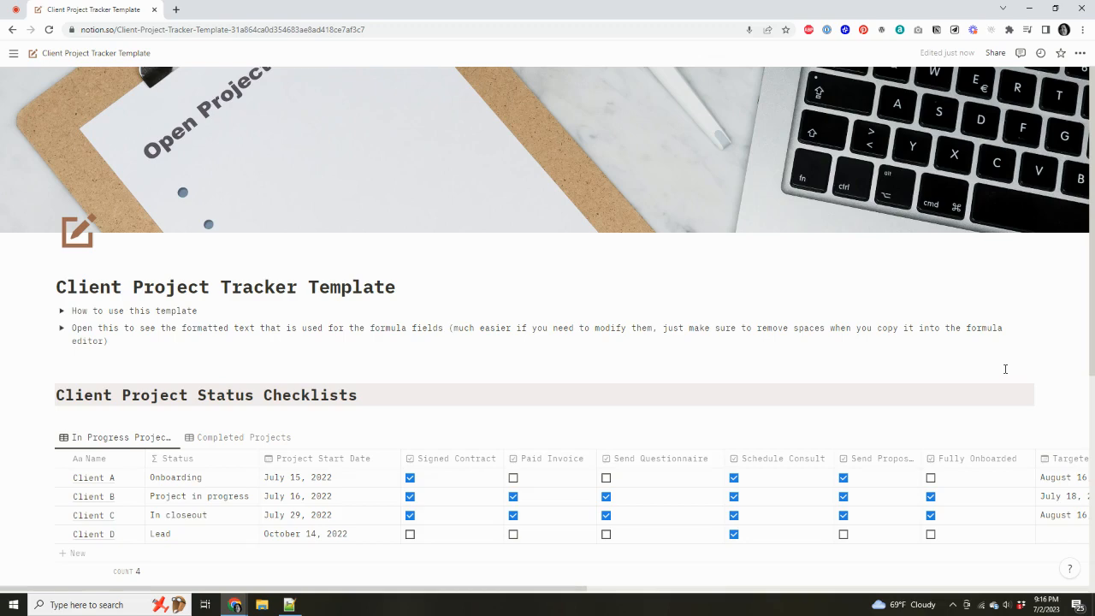
Add an entry named "New Project" to the in-progress table under Client Project Status Checklists
scroll(708, 346, "down", 2)
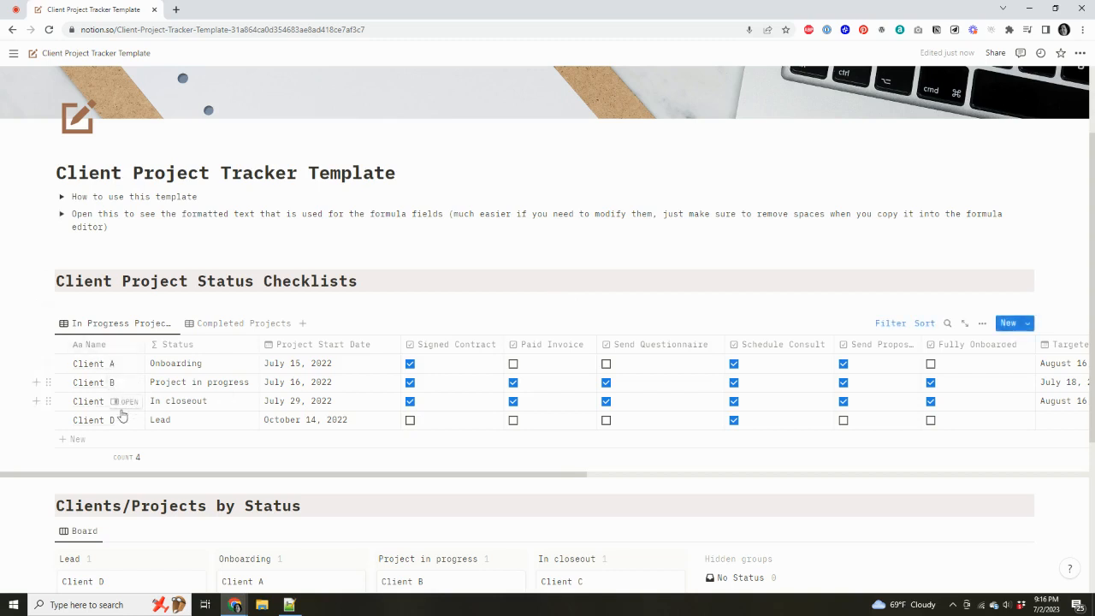
left_click(83, 443)
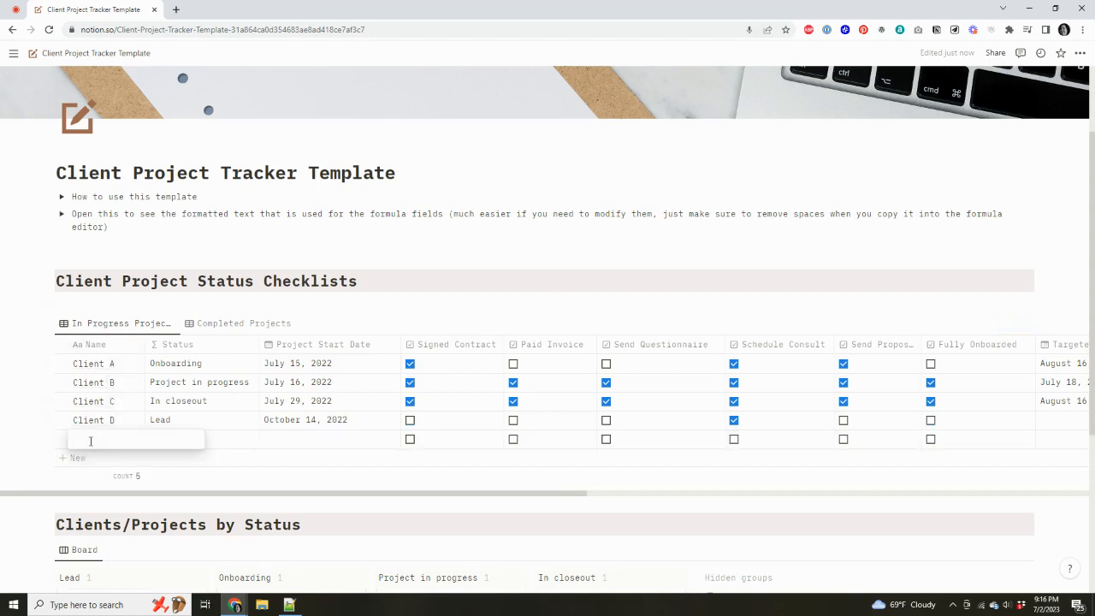
type("New Project")
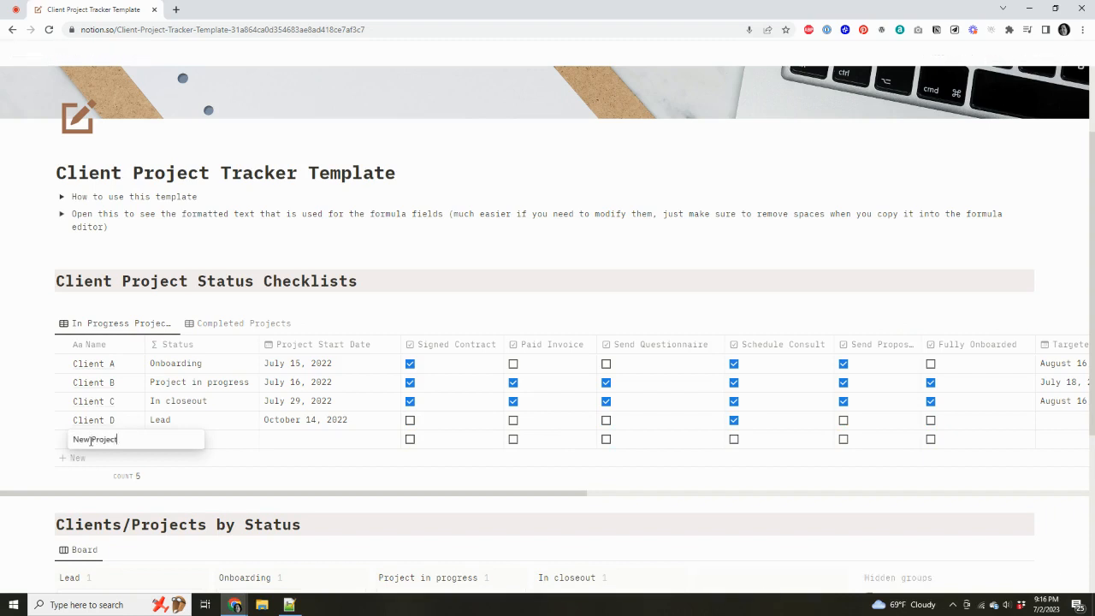
key("Return")
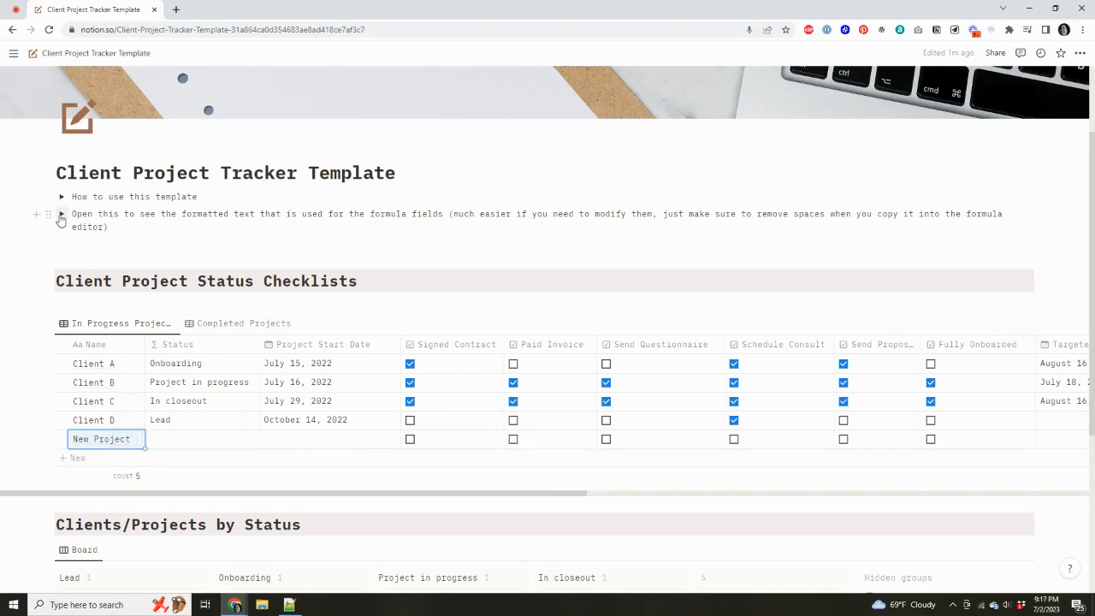
Open the Status property's formula in the in-progress table for review and close it without changes
left_click(180, 345)
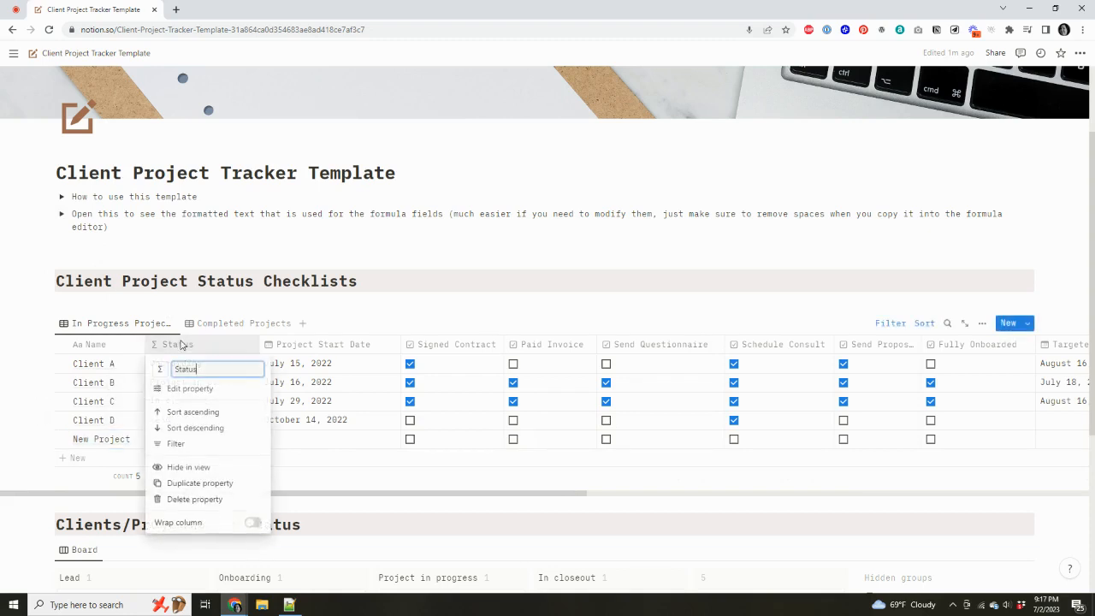
left_click(203, 387)
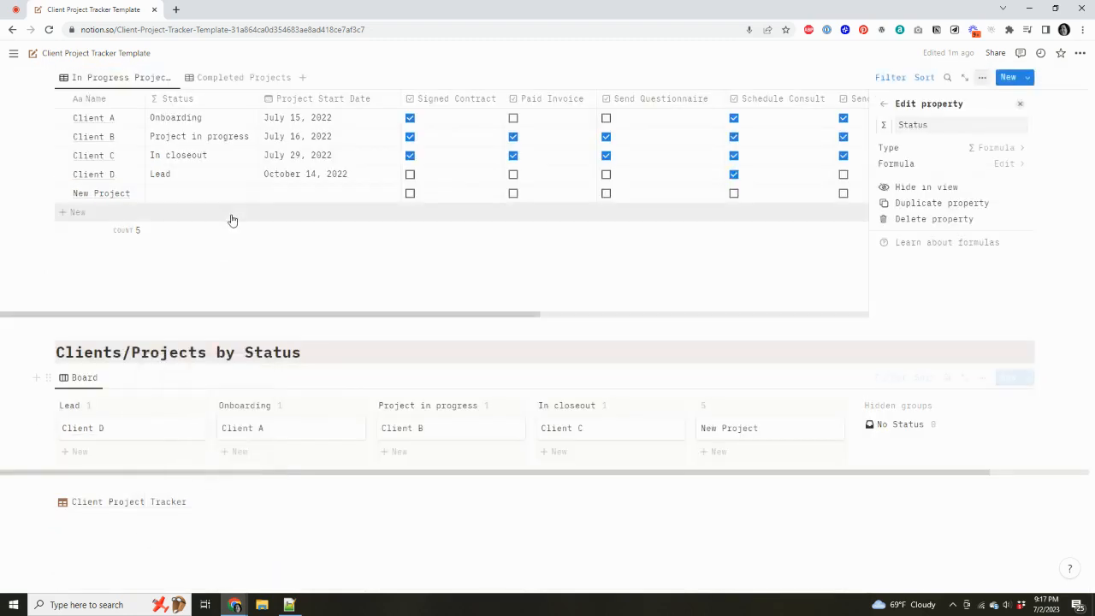
left_click(911, 164)
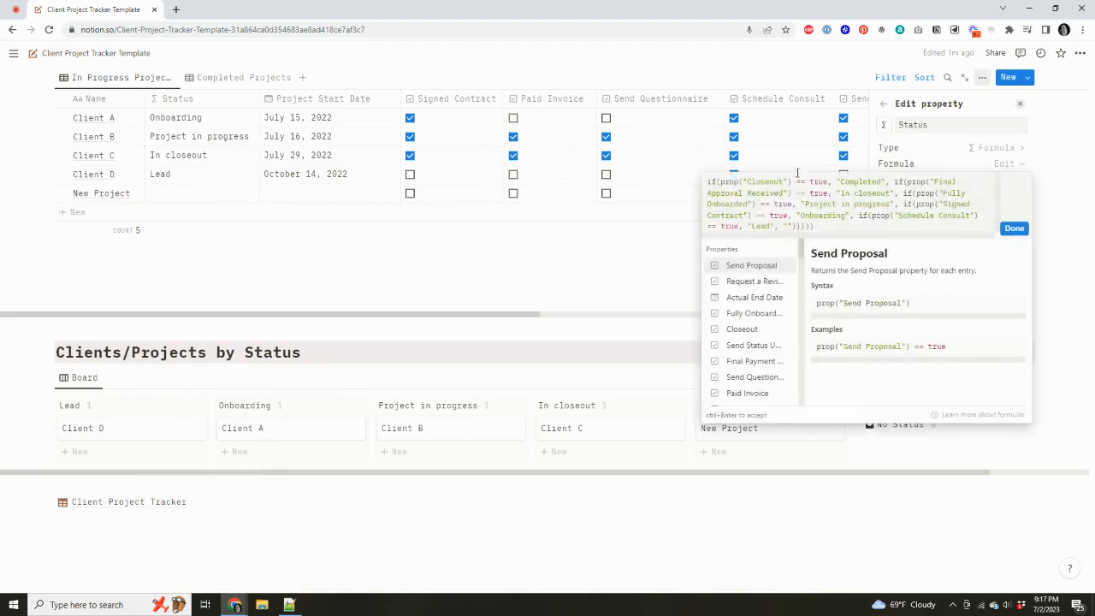
left_click(1014, 228)
left_click(884, 103)
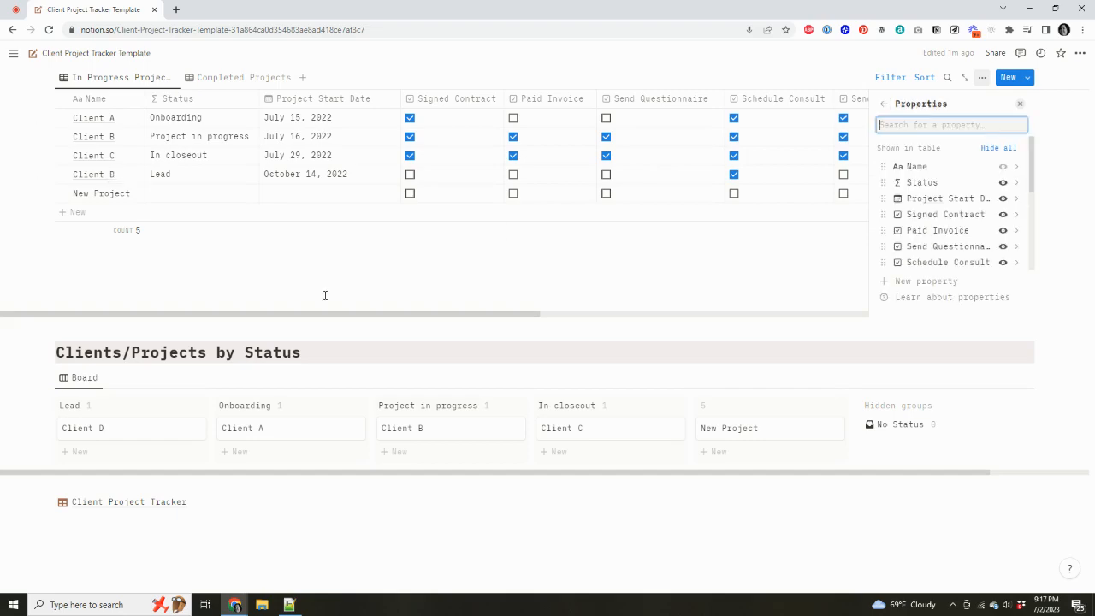
left_click(165, 314)
Expand the formatted formula text for the Status property, read through its nested conditions, and collapse both toggles again
scroll(43, 236, "up", 4)
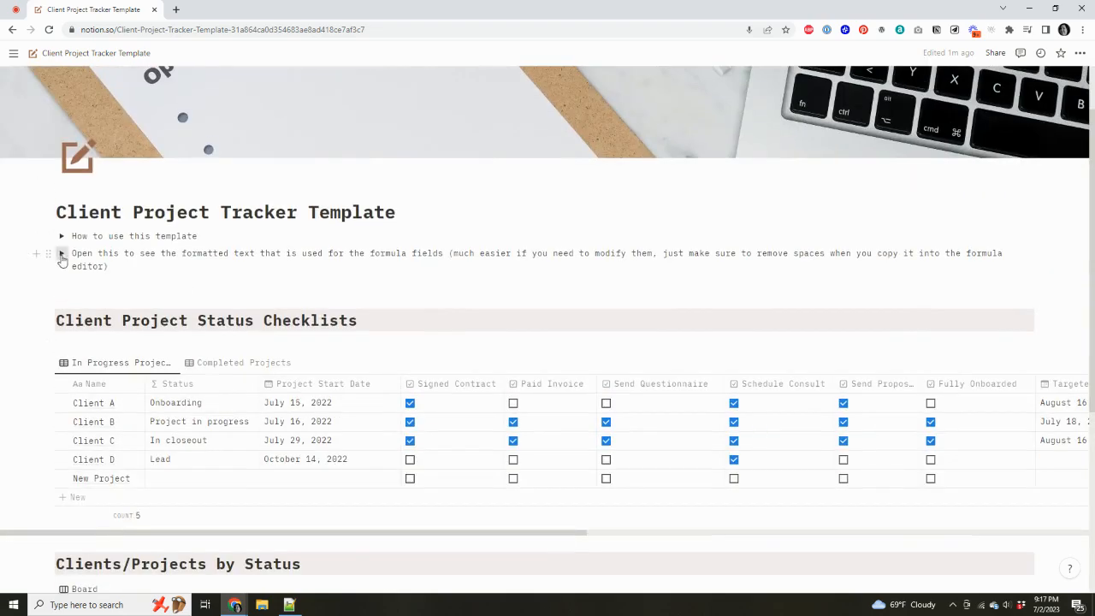
left_click(61, 253)
left_click(78, 283)
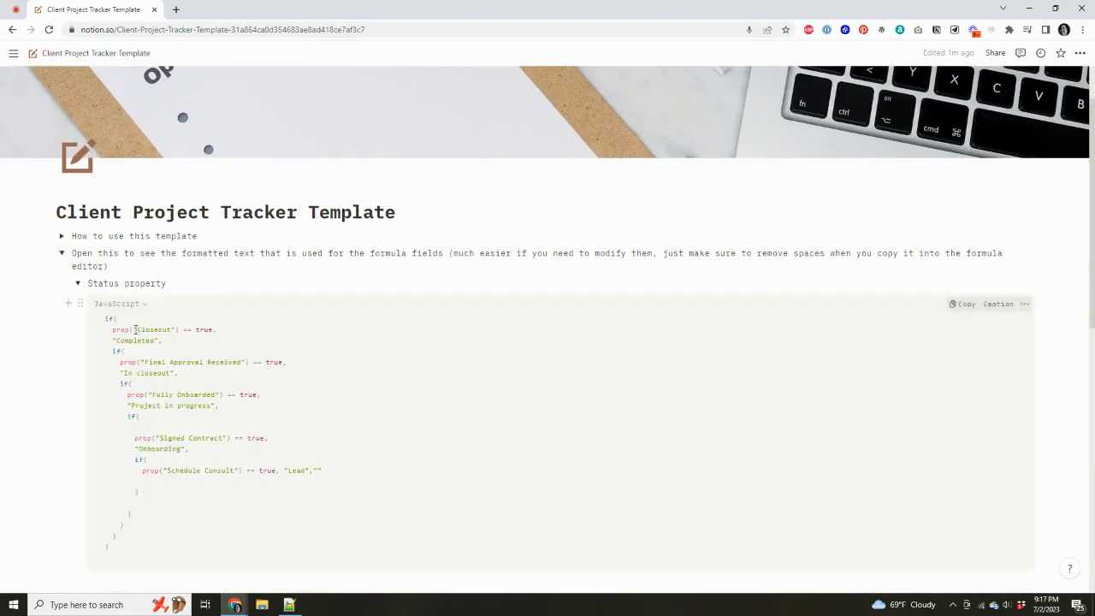
scroll(222, 459, "down", 1)
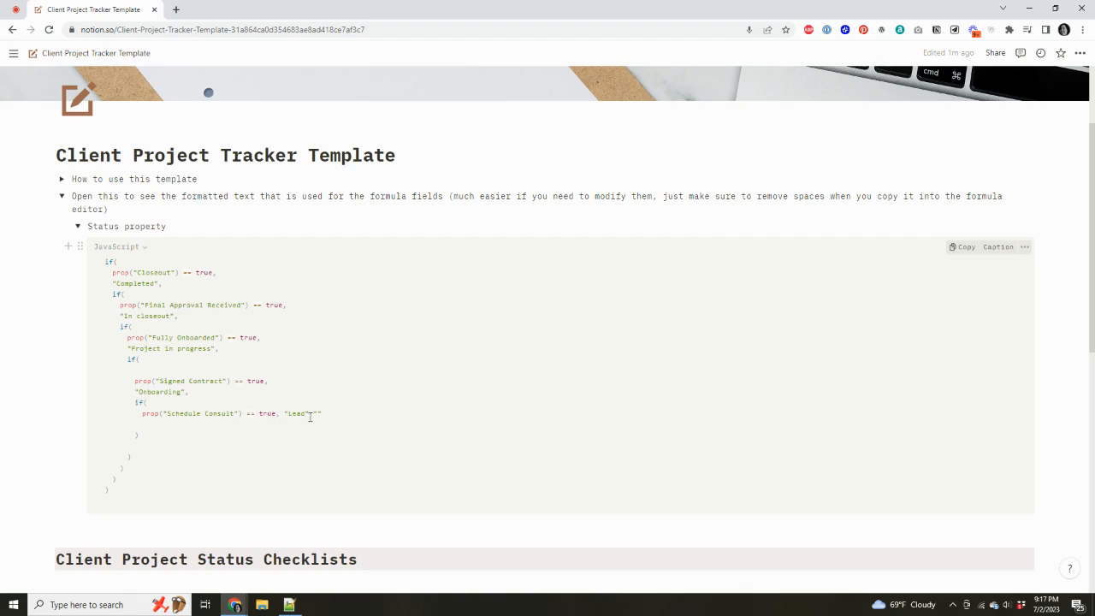
scroll(245, 416, "down", 3)
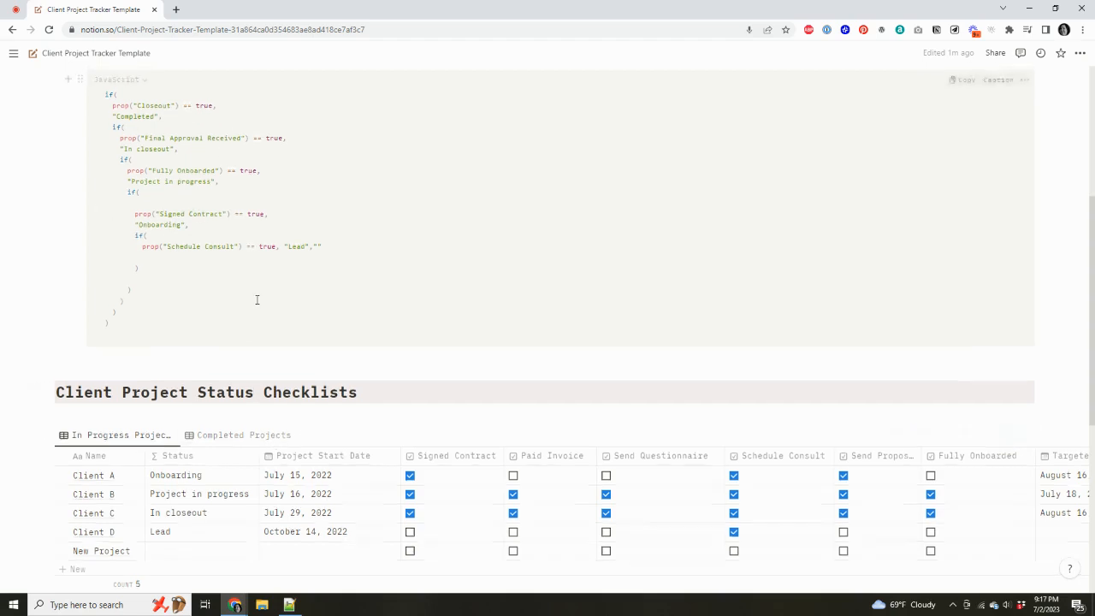
scroll(256, 299, "up", 1)
left_click(77, 113)
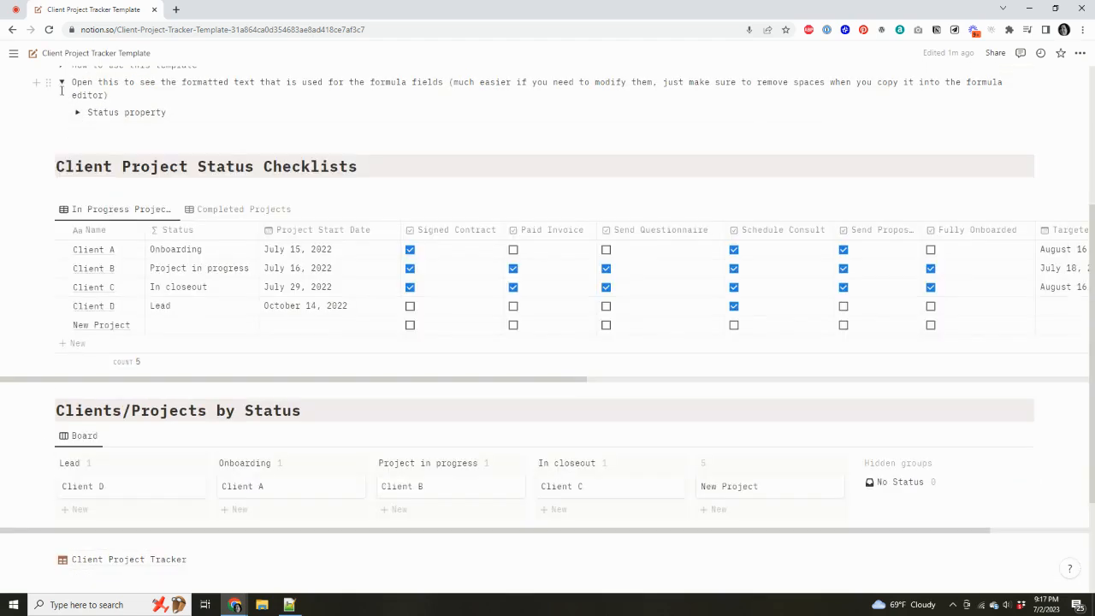
left_click(62, 83)
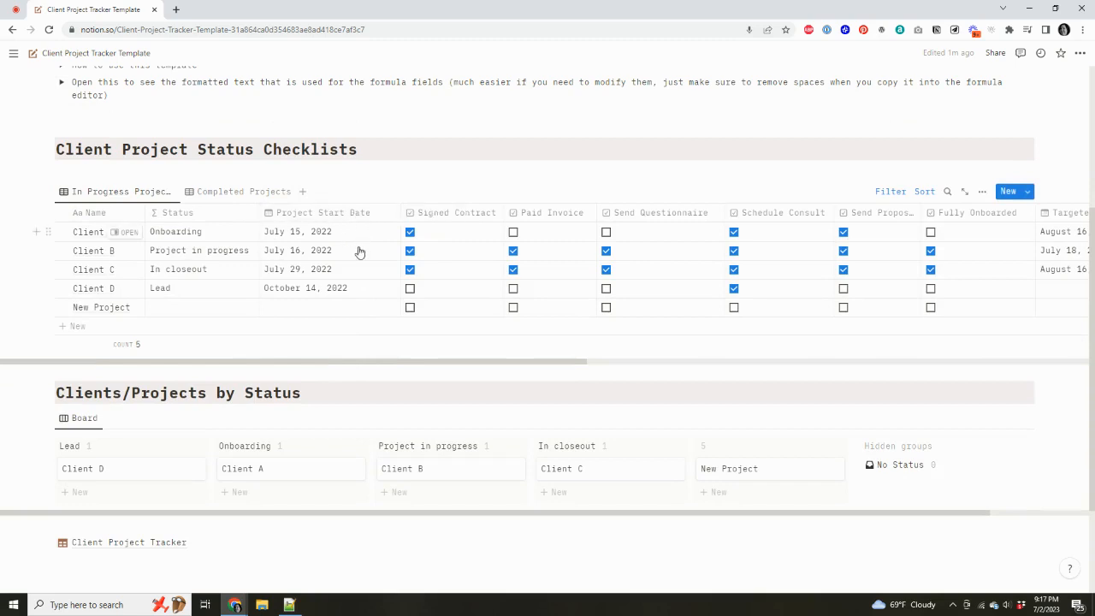
Look at the date options for New Project's Project Start Date and the property options of the Signed Contract column
left_click(334, 307)
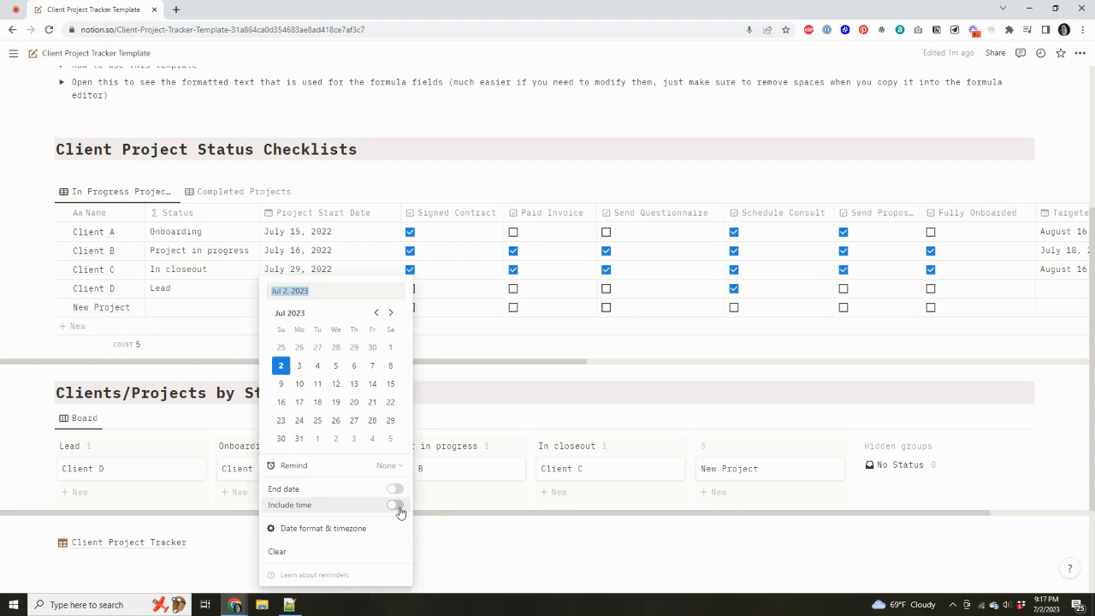
left_click(442, 350)
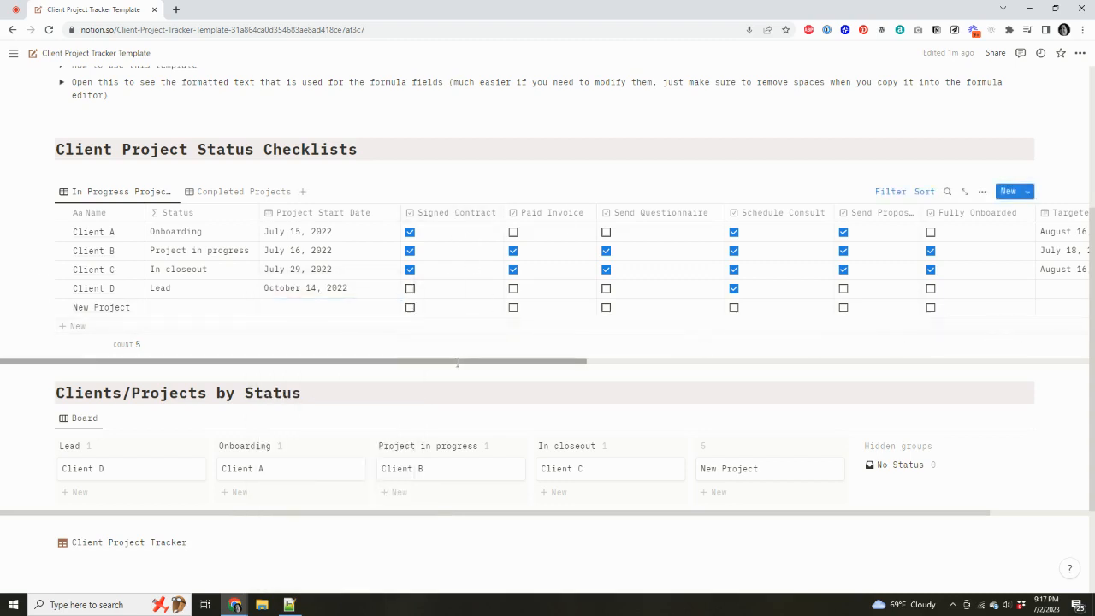
left_click_drag(454, 361, 573, 371)
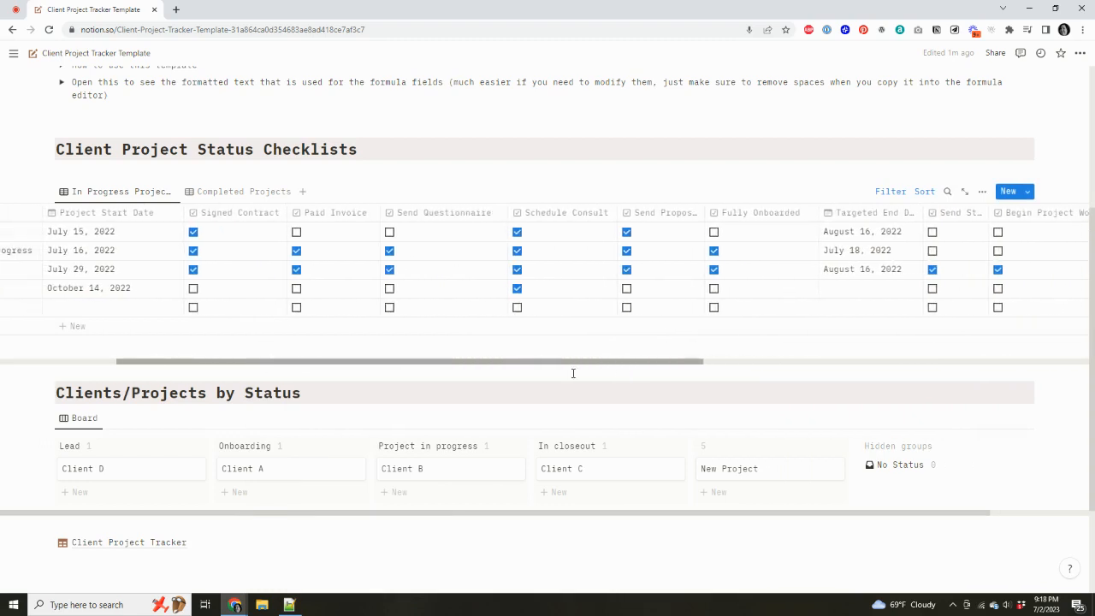
left_click(245, 213)
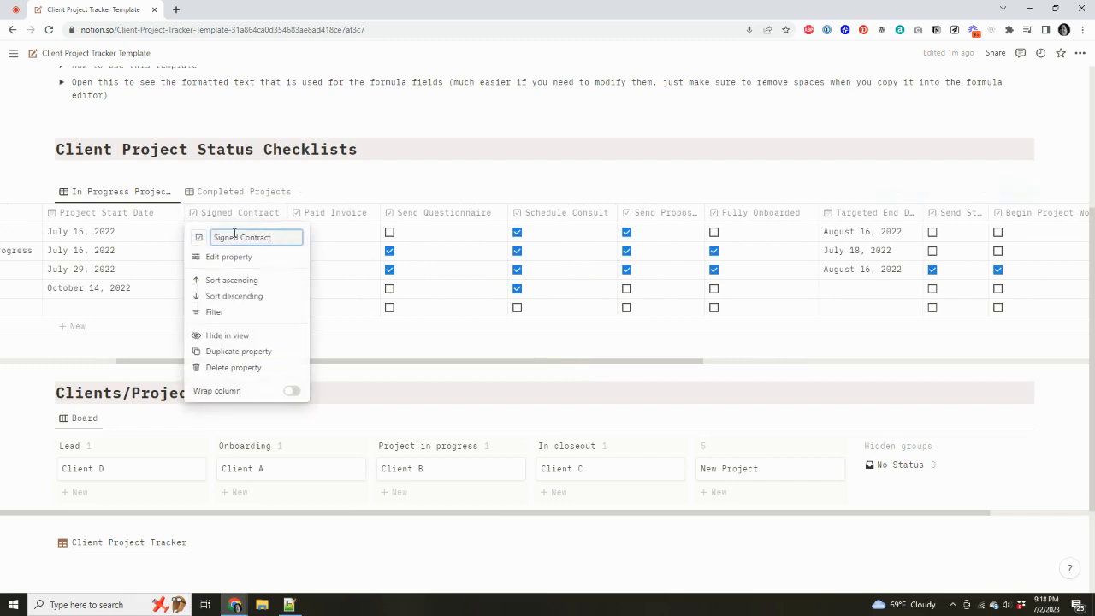
left_click(342, 198)
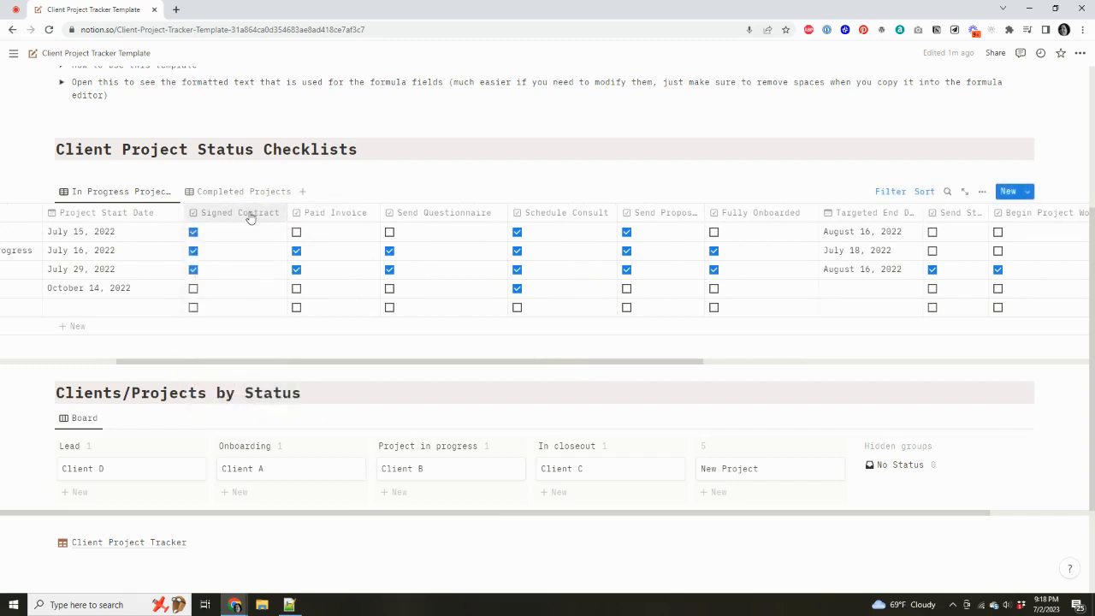
mouse_move(247, 215)
left_mouse_down()
mouse_move(342, 215)
mouse_move(259, 219)
left_mouse_up()
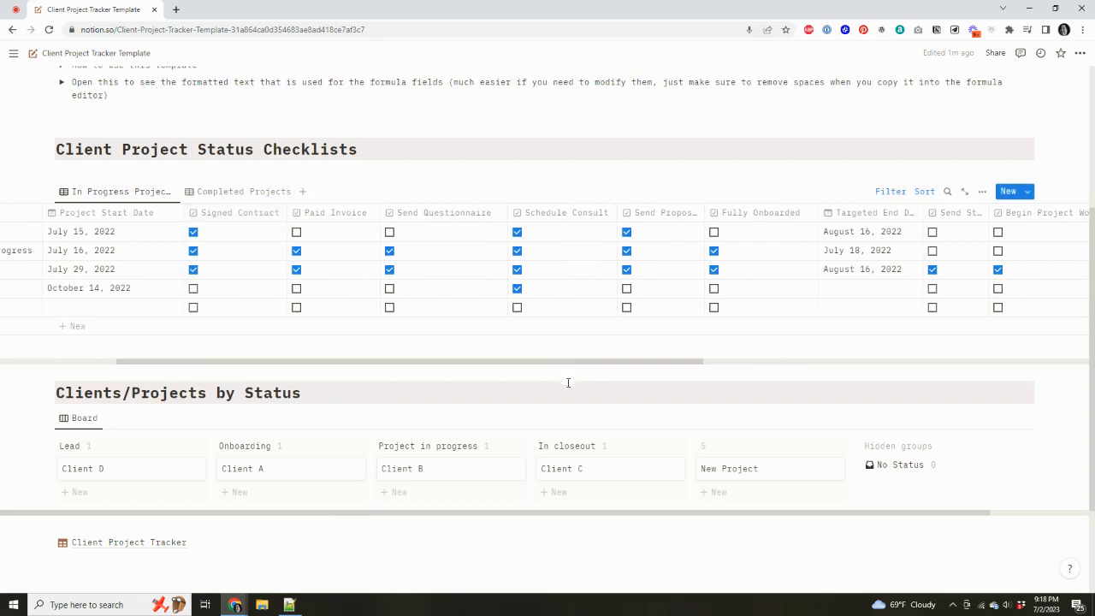
Review the table's further checklist columns and view the property options of the Final Payment Made column
left_click_drag(567, 362, 697, 363)
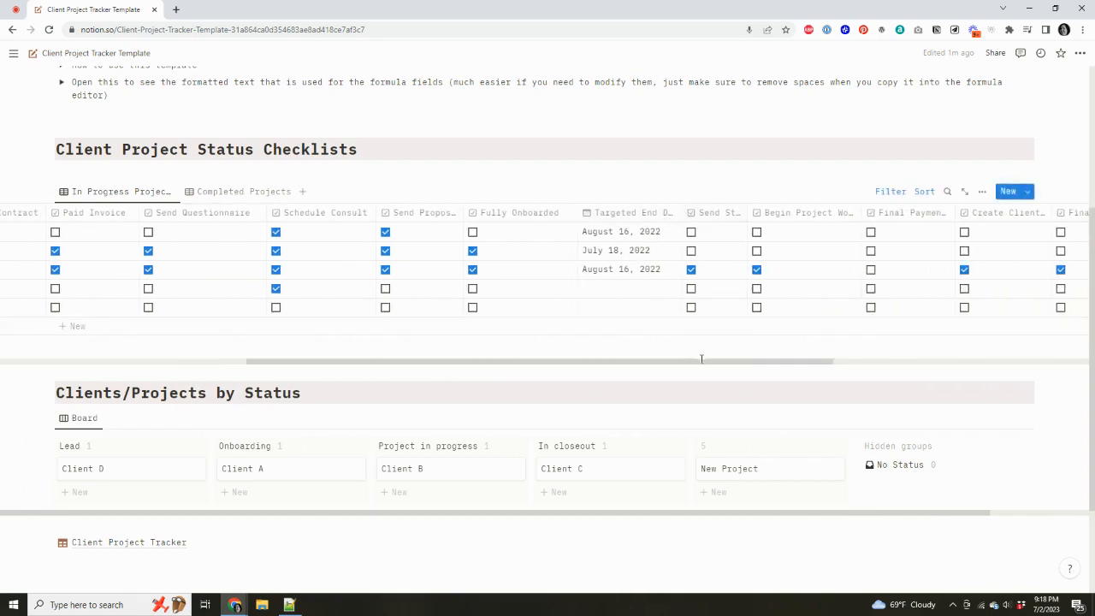
left_click_drag(701, 360, 910, 366)
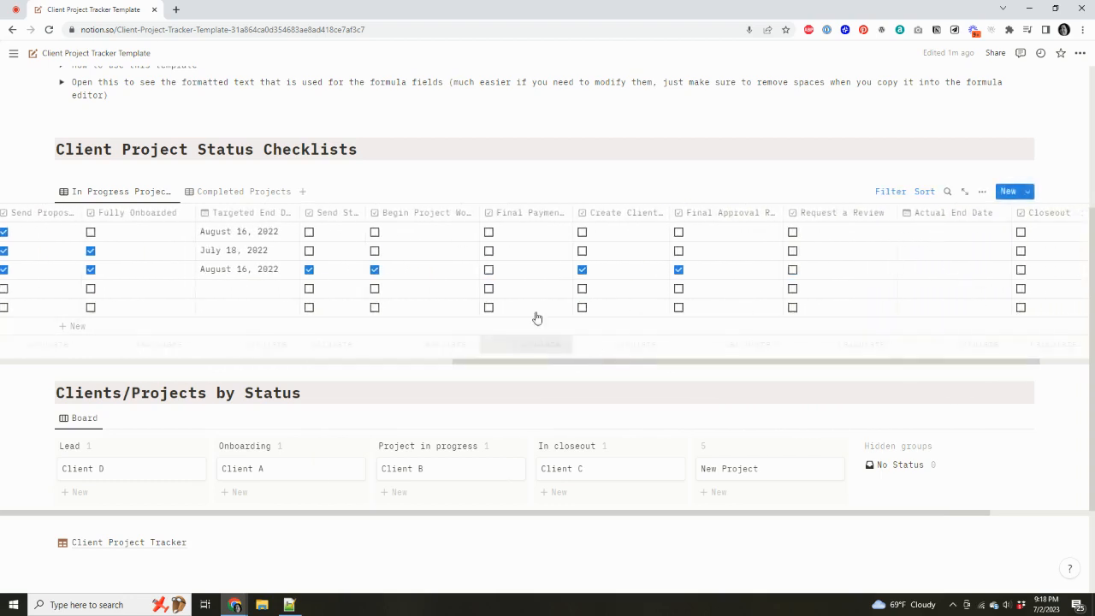
left_click(525, 213)
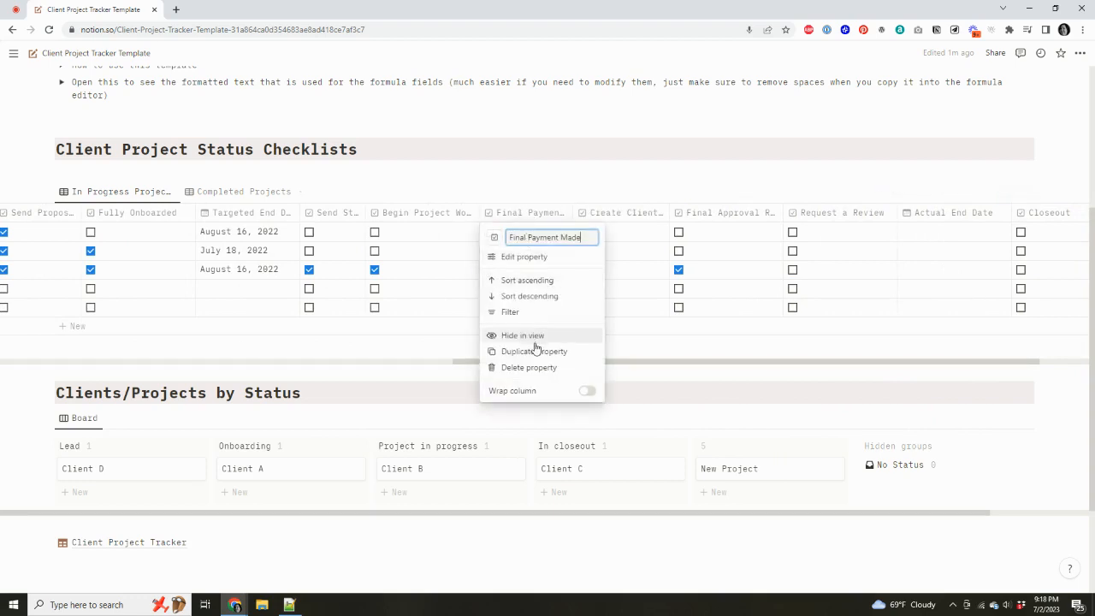
left_click(556, 179)
left_click(543, 214)
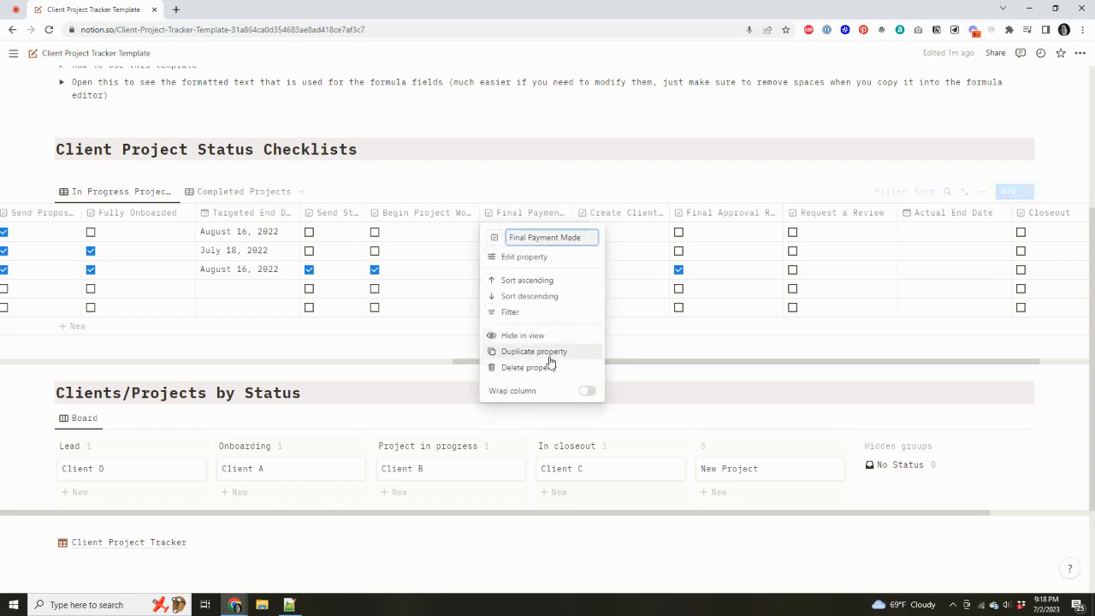
left_click(607, 184)
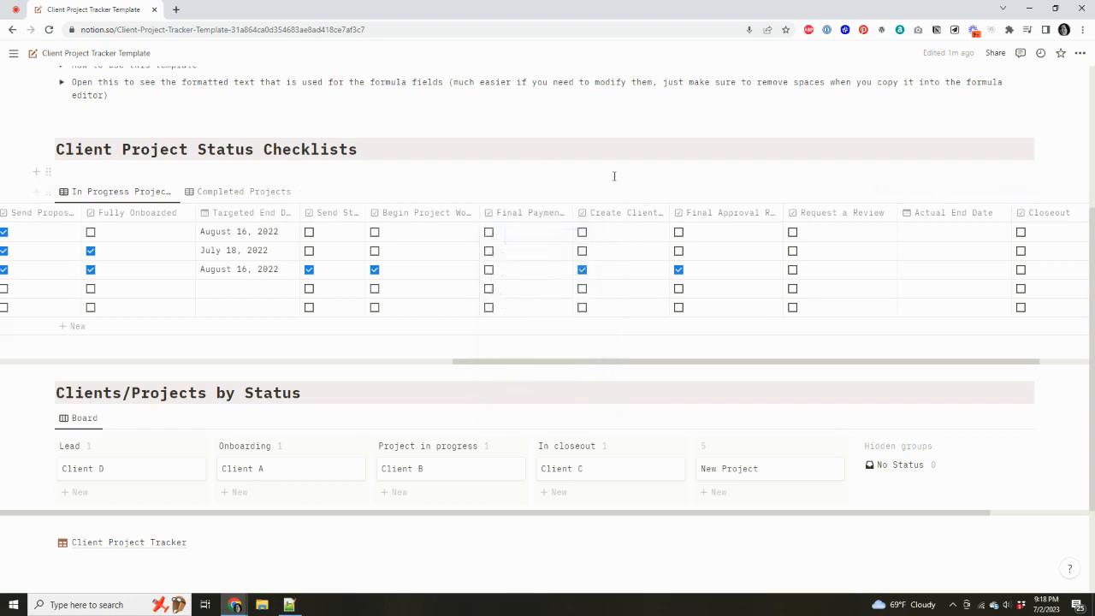
Examine the remaining columns through Closeout, and take a brief look at the Completed Projects view
left_click_drag(846, 361, 904, 359)
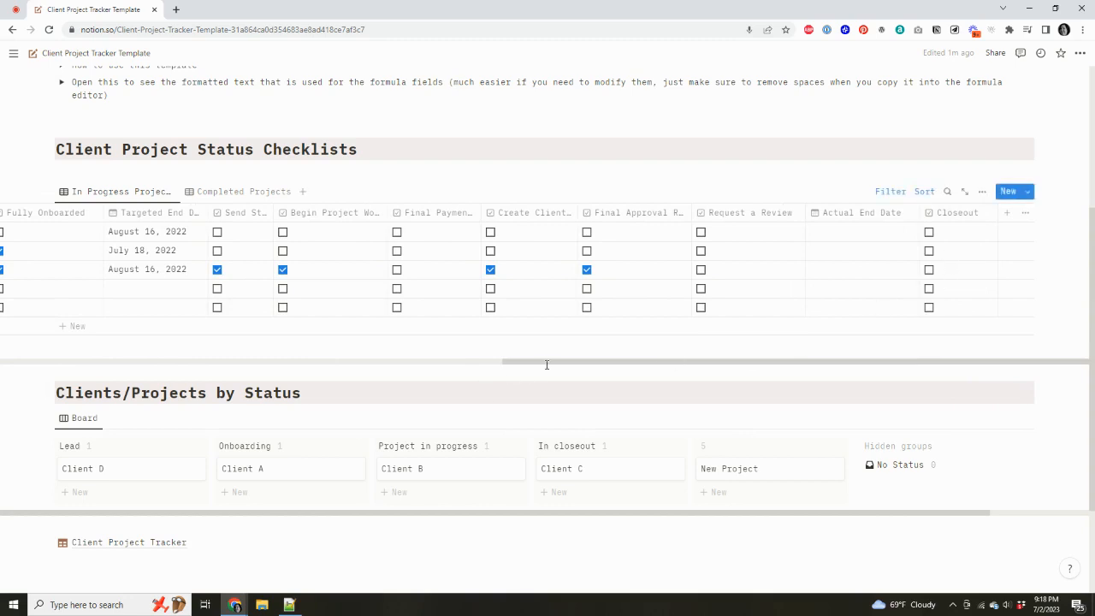
left_click_drag(545, 360, 48, 363)
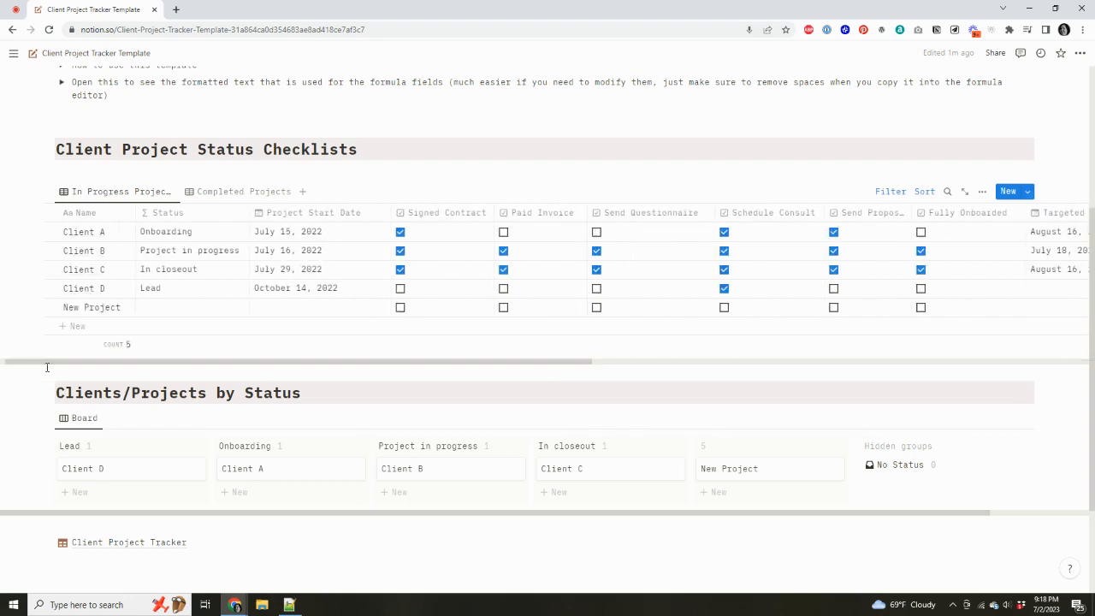
left_click(227, 195)
left_click(148, 192)
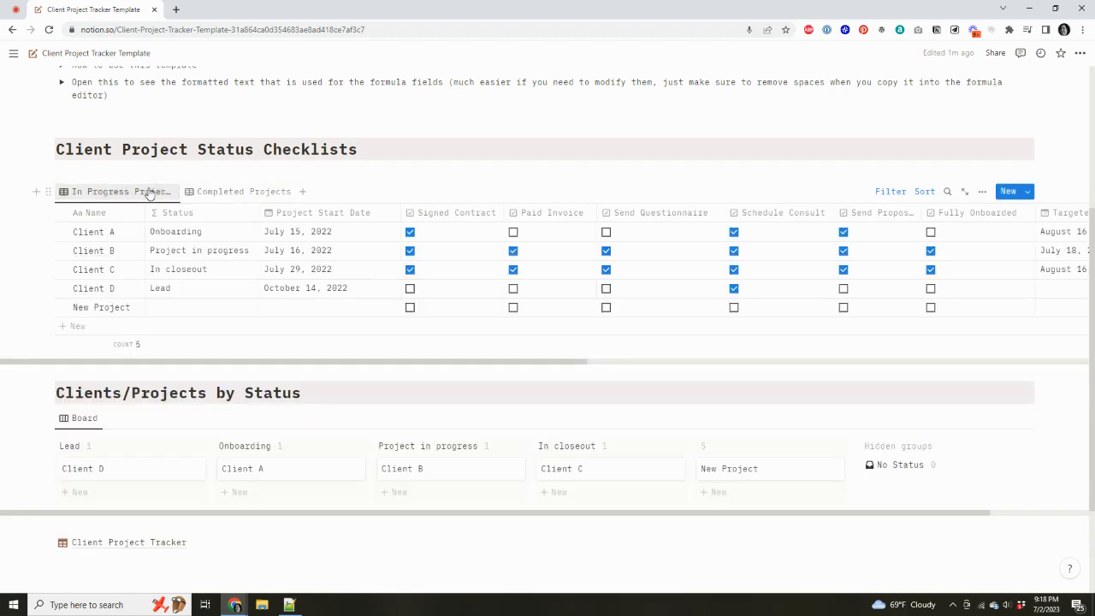
Check off Closeout for Client A, look for the project in the Completed Projects view, and return to the in-progress view
left_click_drag(299, 362, 795, 379)
left_click(929, 231)
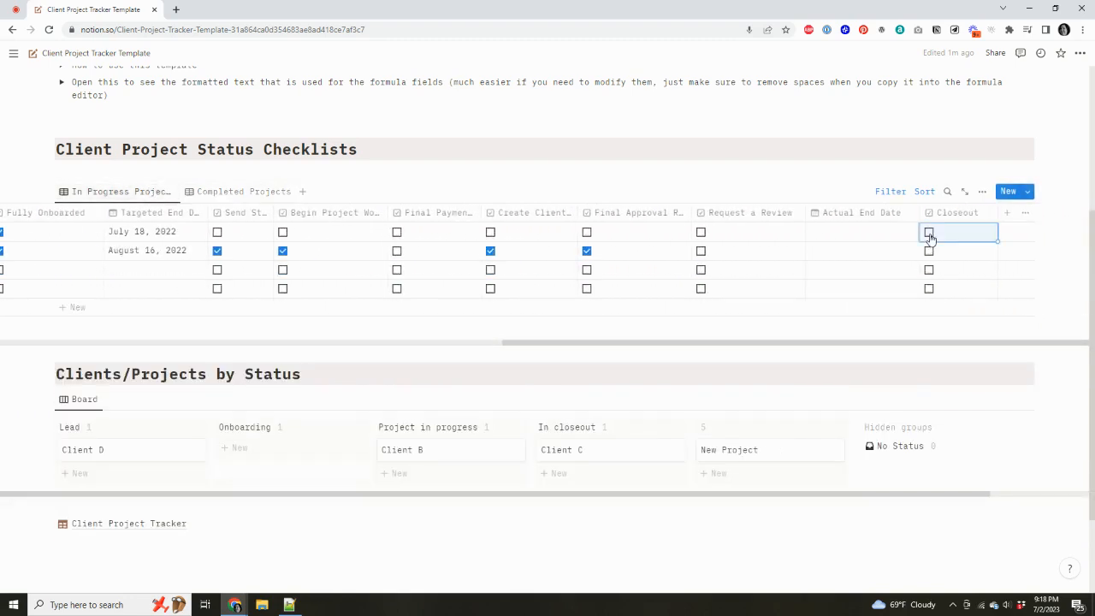
left_click_drag(591, 343, 90, 343)
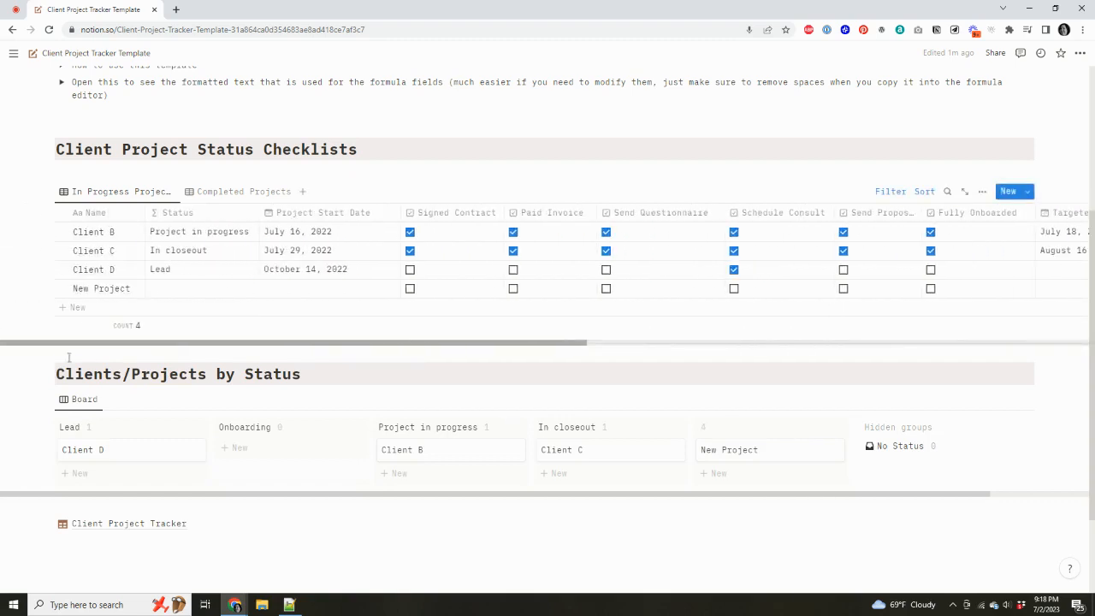
left_click(229, 193)
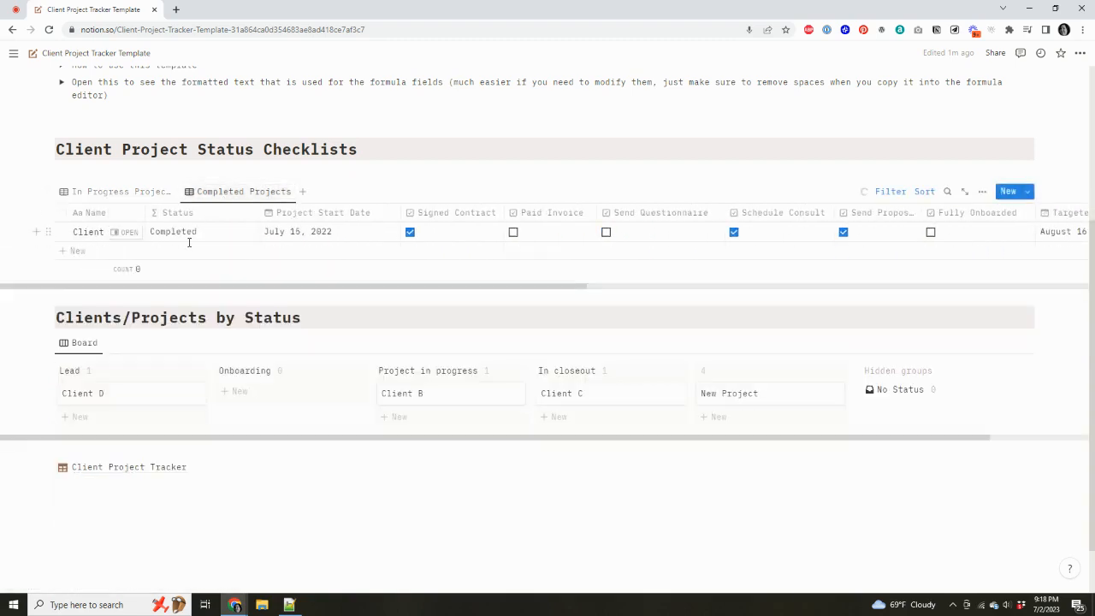
left_click(147, 195)
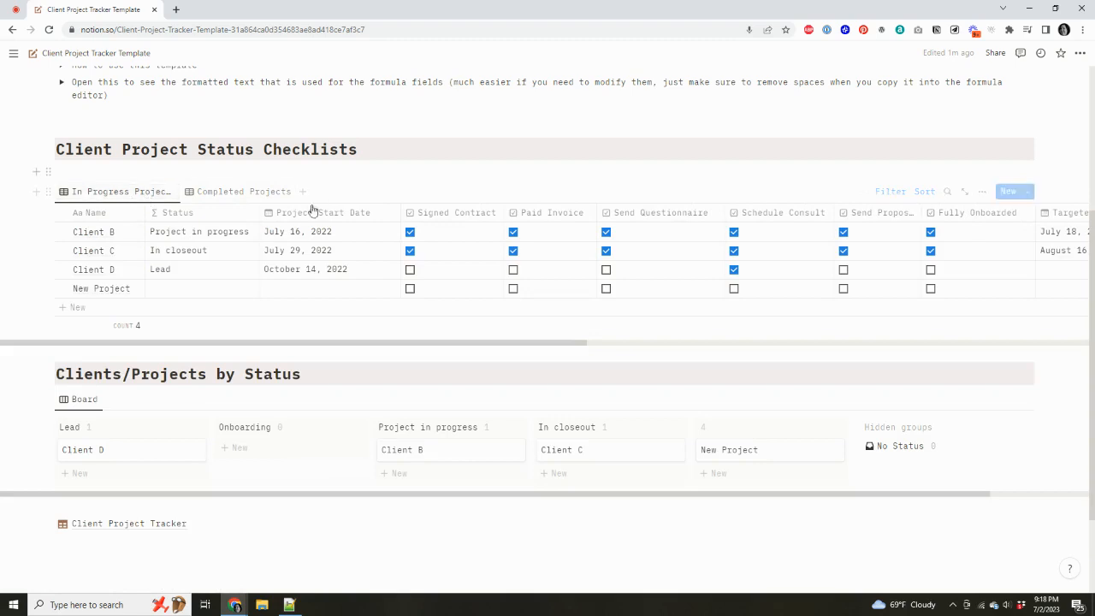
Inspect the in-progress view's sort and filter rules, and switch to the Completed Projects view
left_click(925, 194)
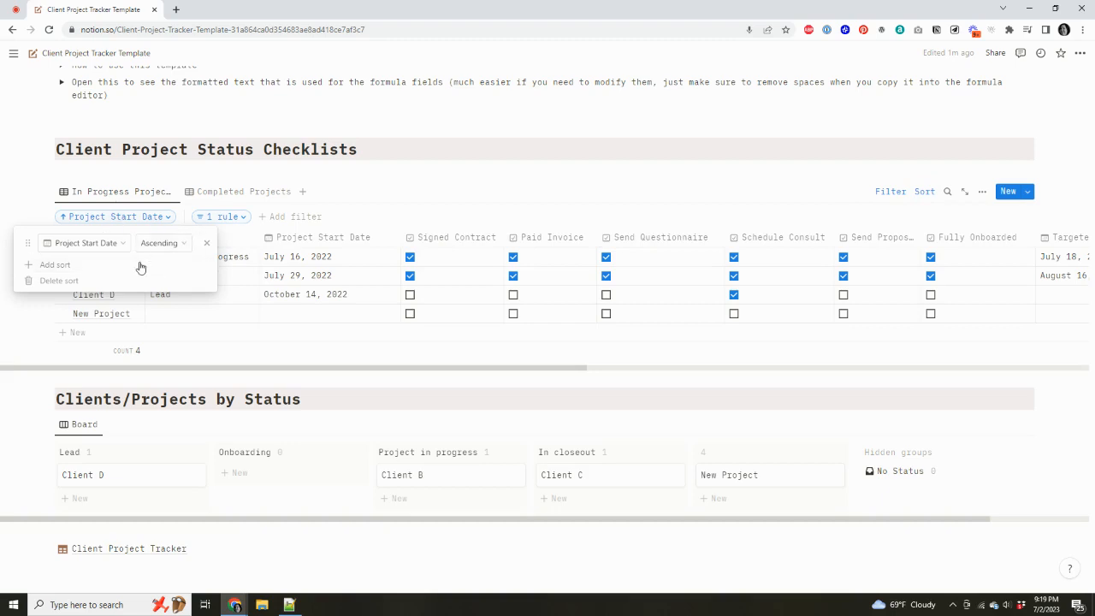
left_click(227, 218)
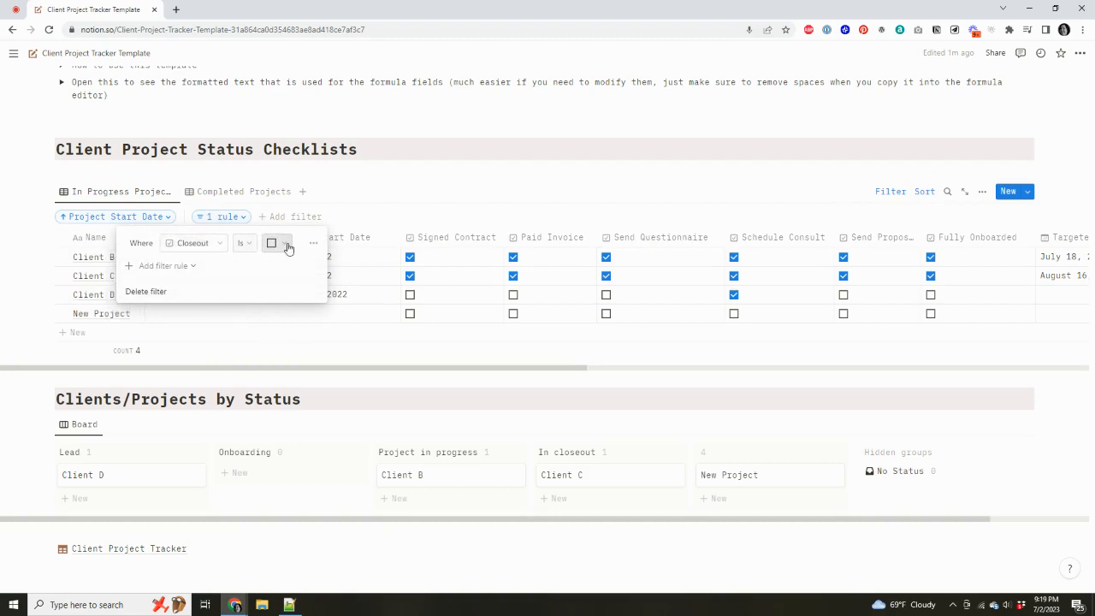
left_click(254, 193)
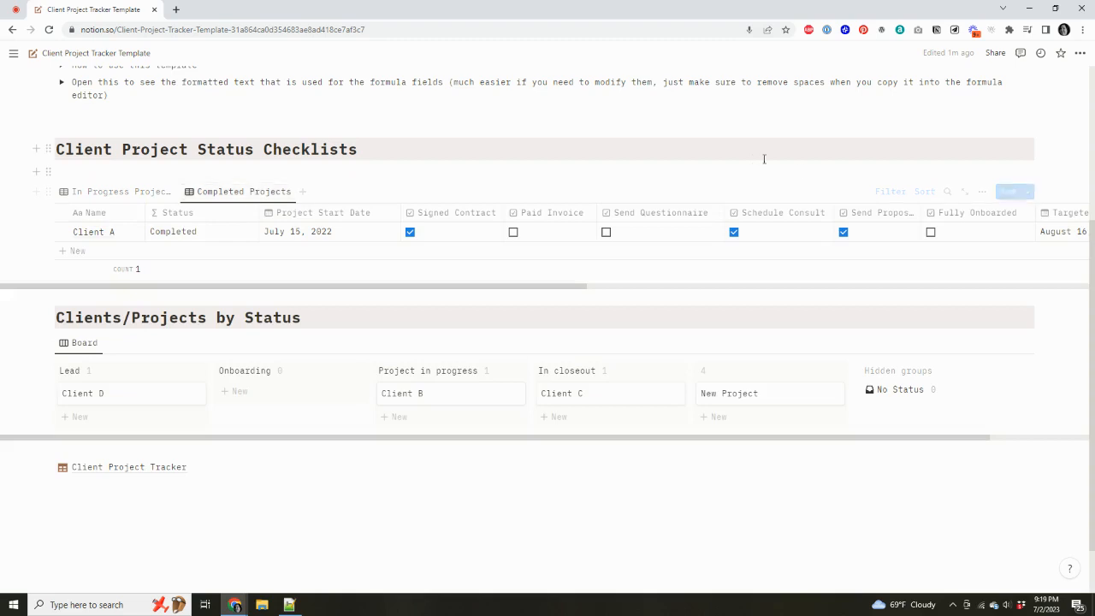
Inspect the filter rule of the Completed Projects view, and return to the in-progress projects view
left_click(890, 195)
left_click(242, 219)
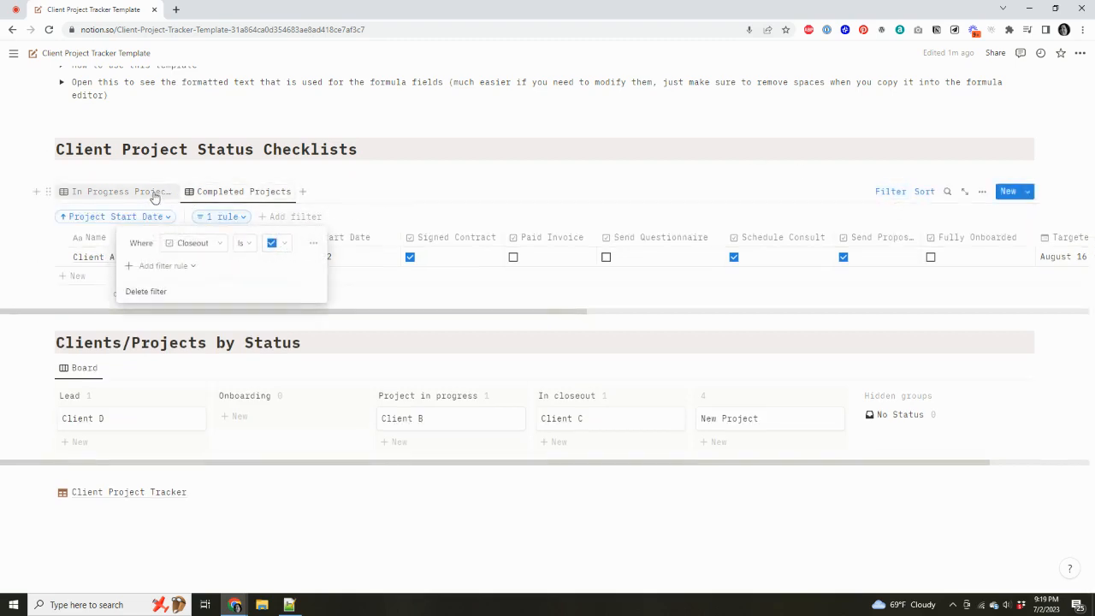
left_click(119, 192)
Review the Clients/Projects by Status board and how its cards are grouped by project status
scroll(384, 262, "down", 1)
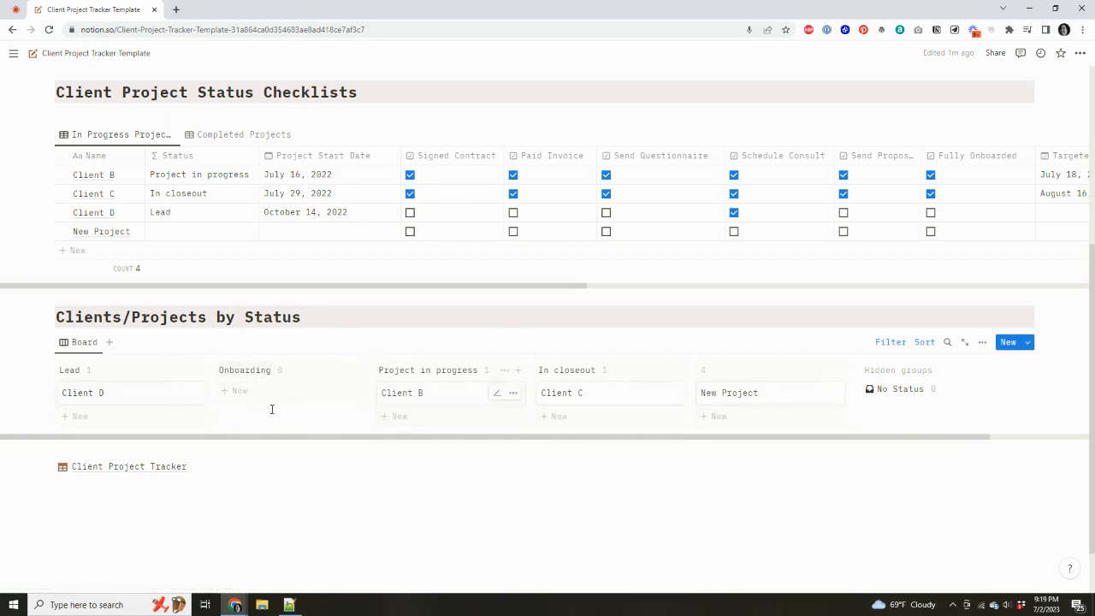
scroll(288, 396, "down", 1)
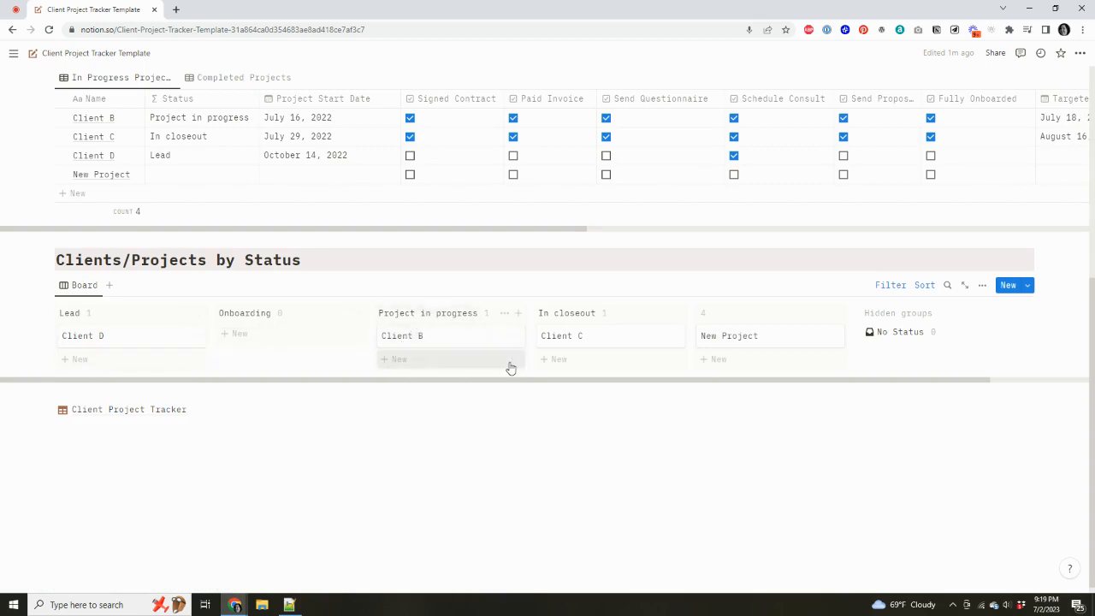
scroll(594, 419, "up", 1)
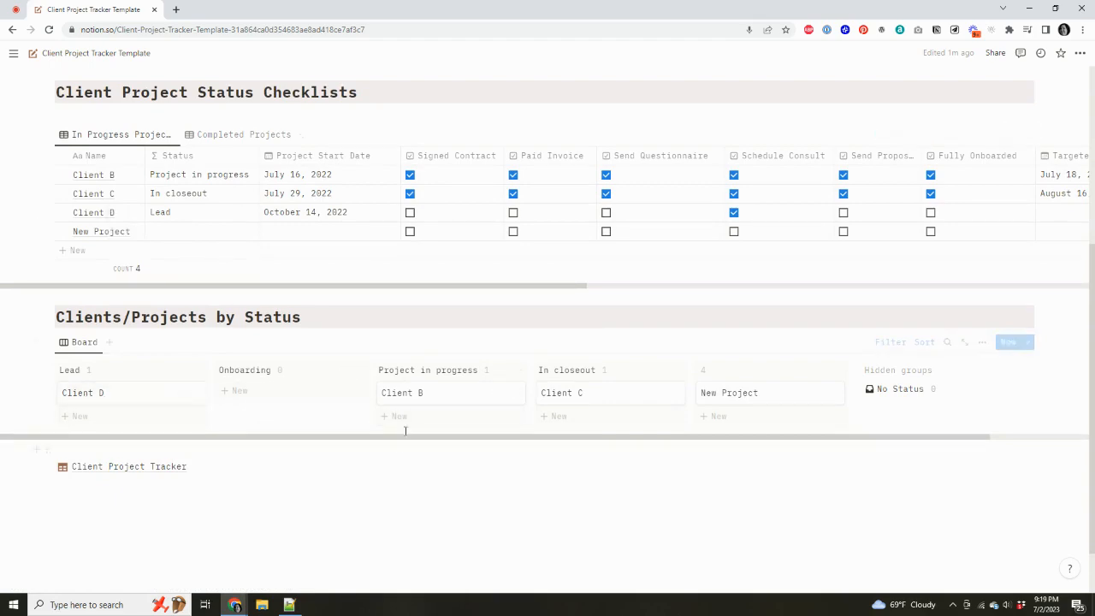
Expand the "How to use this template" notes at the start of the page, read them, and collapse them again
scroll(208, 502, "up", 3)
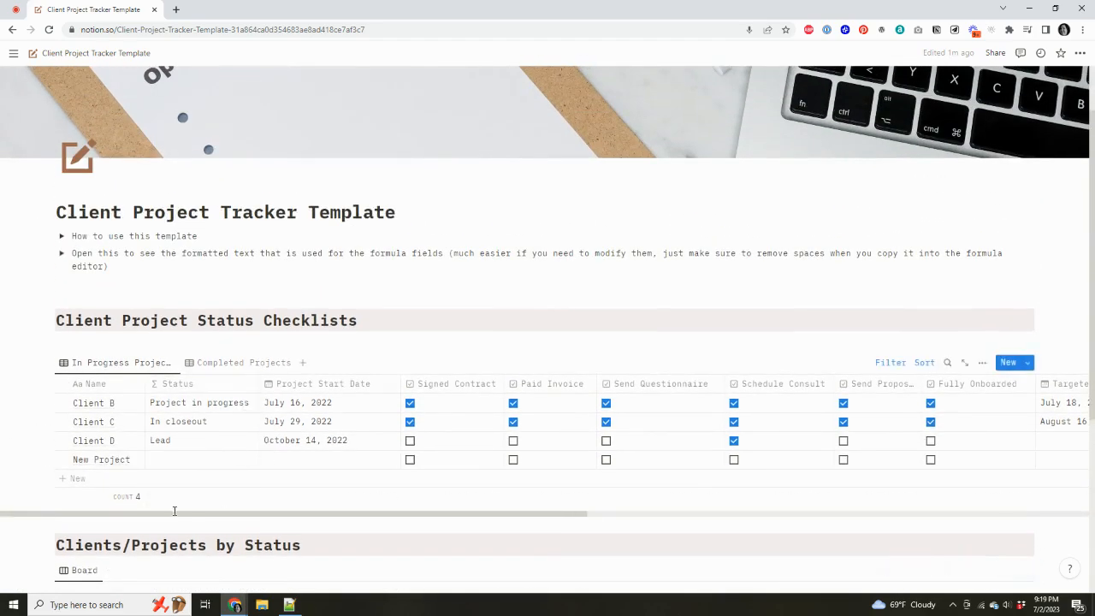
left_click_drag(172, 513, 142, 496)
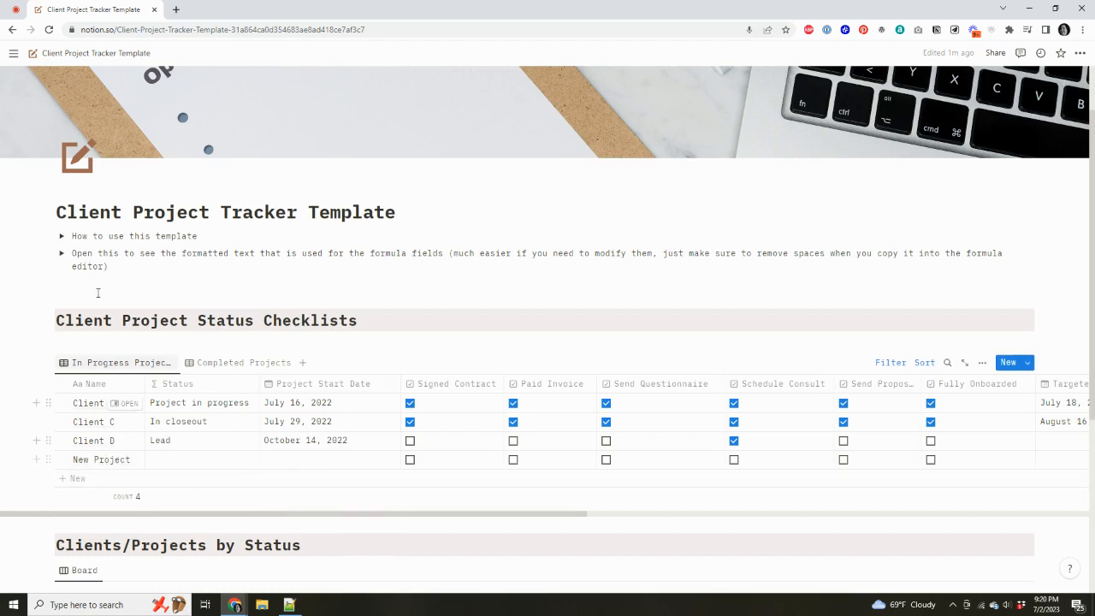
left_click(61, 236)
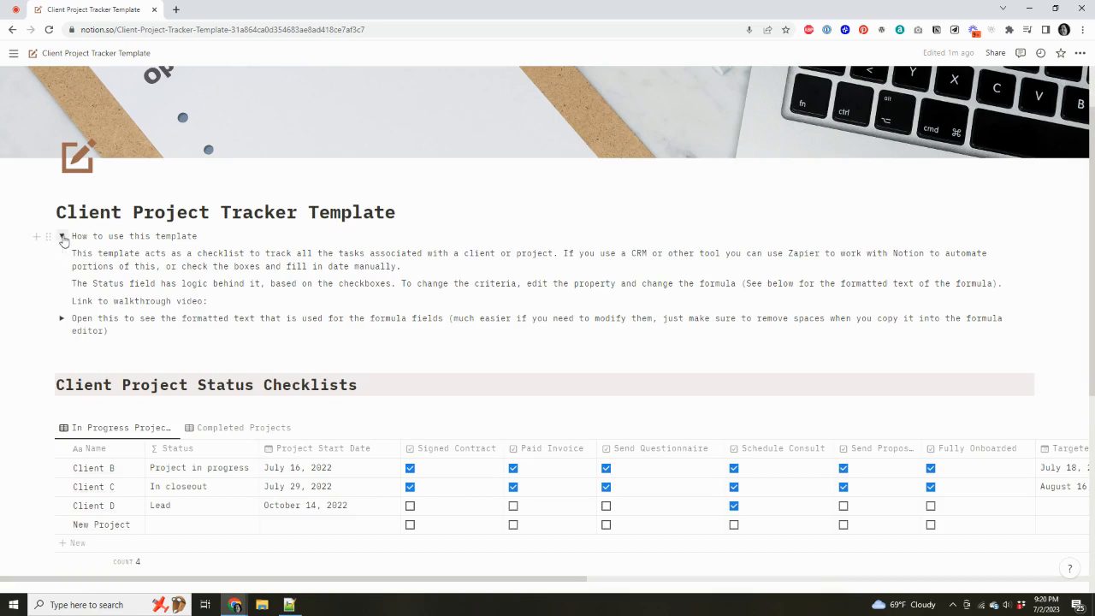
left_click(61, 236)
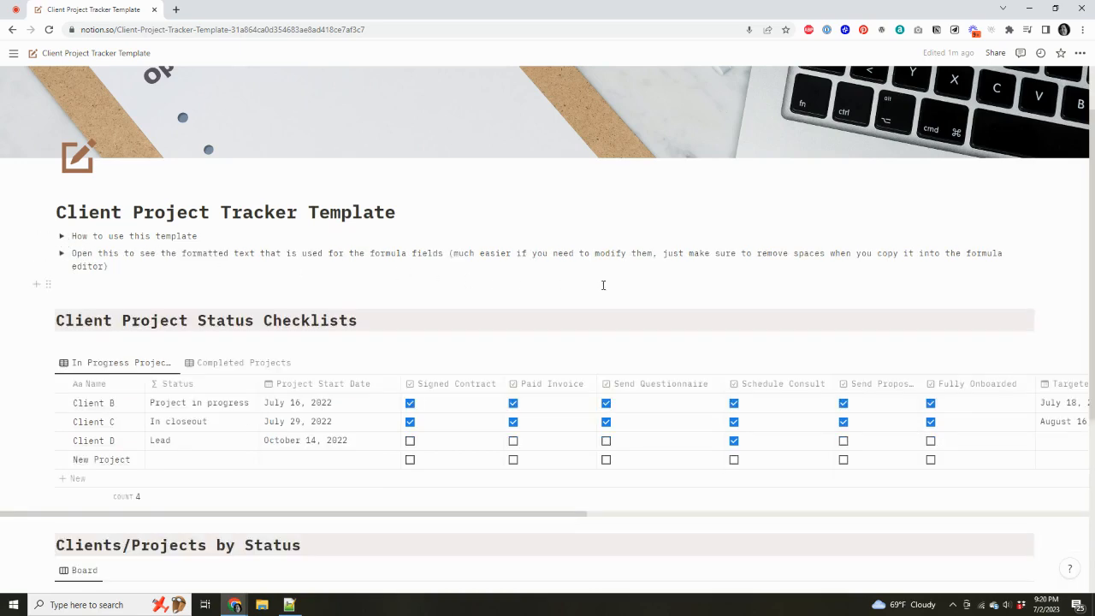
scroll(603, 284, "up", 2)
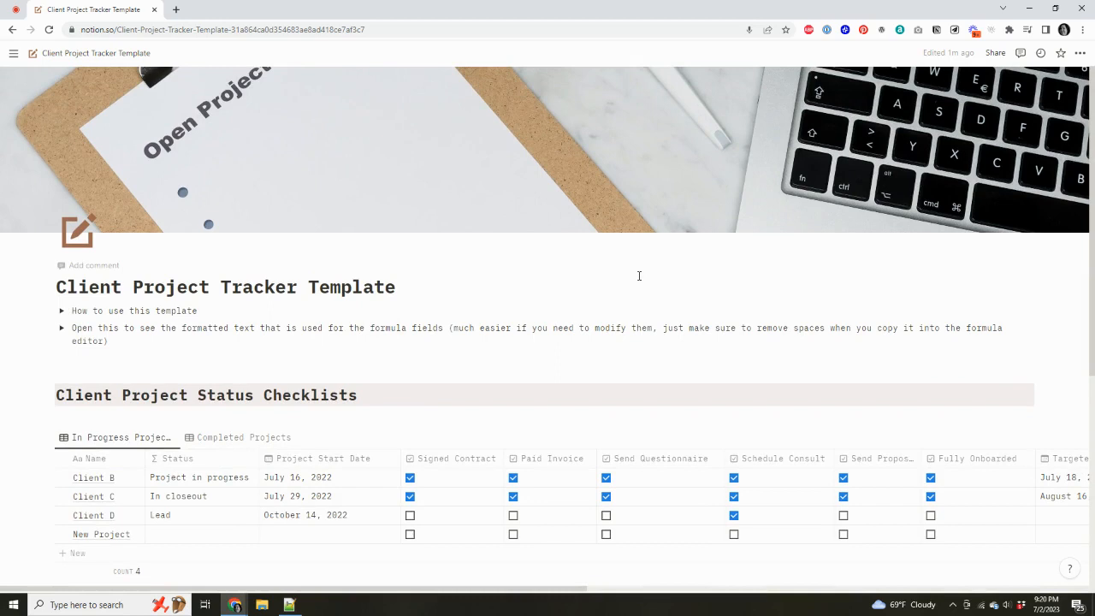